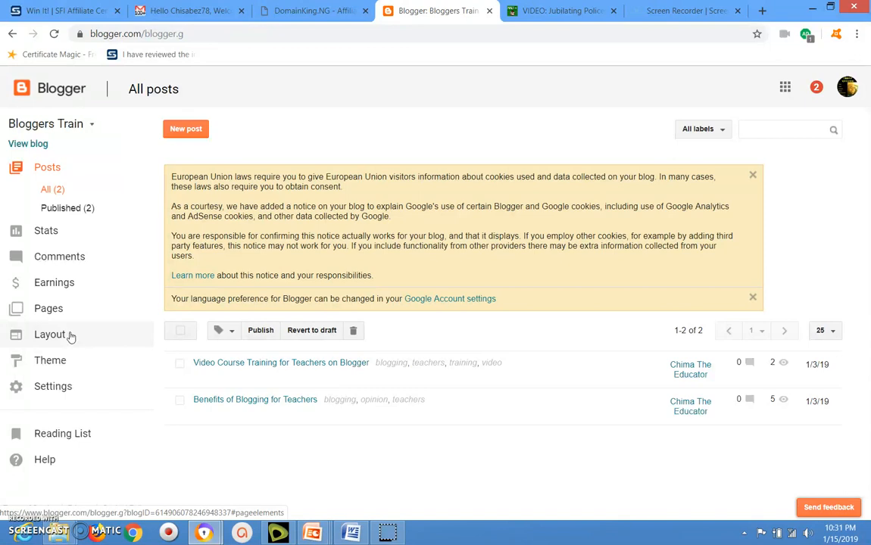
Step: Open the layout of the Bloggers Train blog and find the sidebar-right-1 gadget area
{"action": "left_click", "coordinate": [69, 335]}
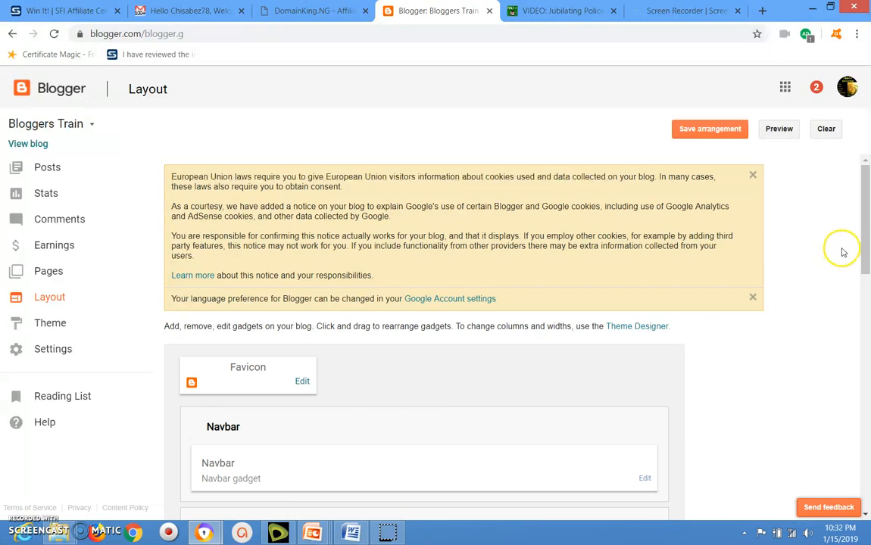
{"action": "left_click_drag", "start_coordinate": [865, 258], "coordinate": [843, 411]}
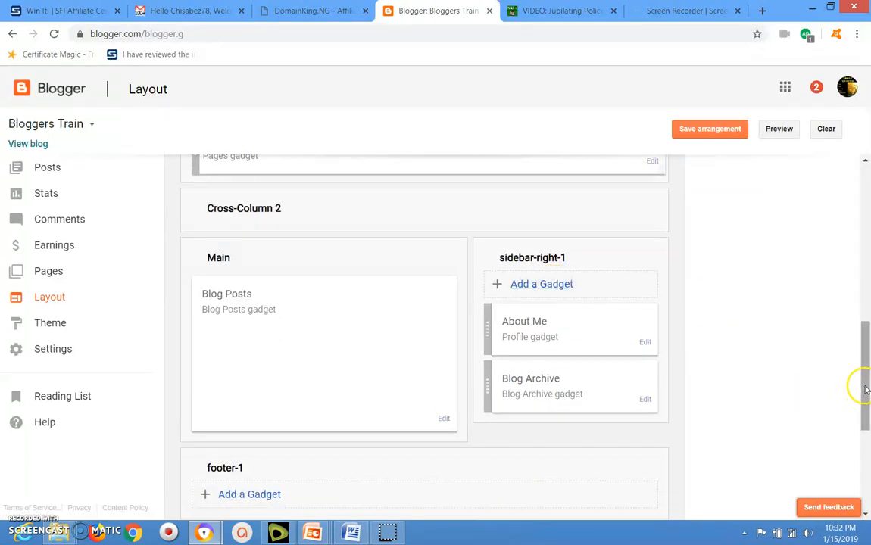
{"action": "left_click_drag", "start_coordinate": [865, 404], "coordinate": [861, 438]}
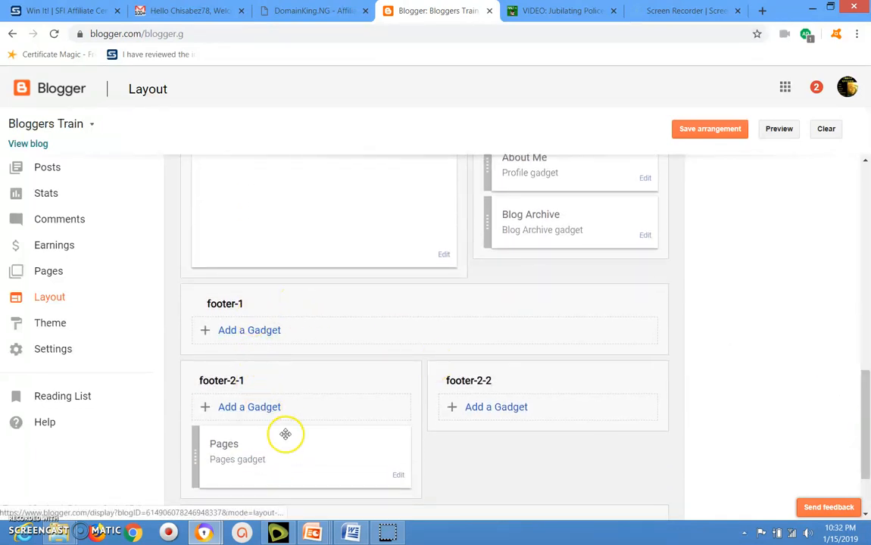
{"action": "left_click", "coordinate": [865, 161]}
{"action": "left_click", "coordinate": [865, 160]}
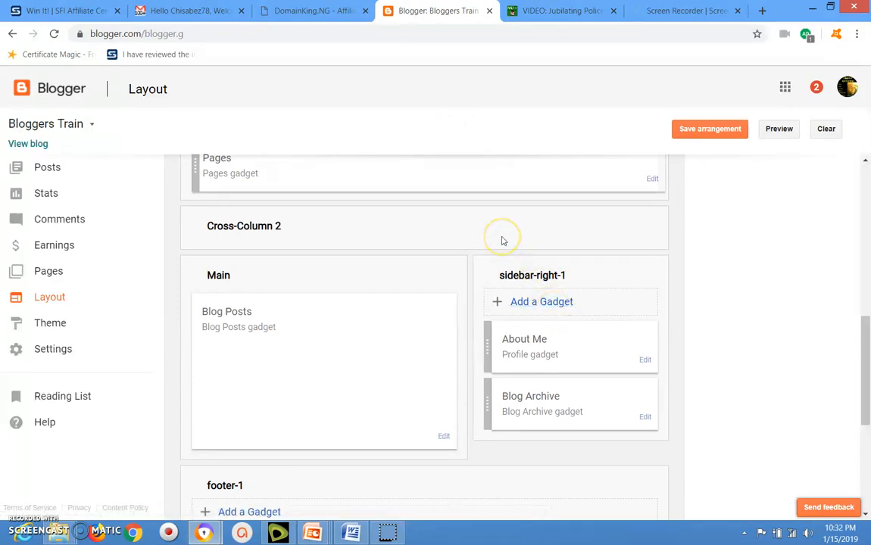
{"action": "left_click", "coordinate": [600, 333]}
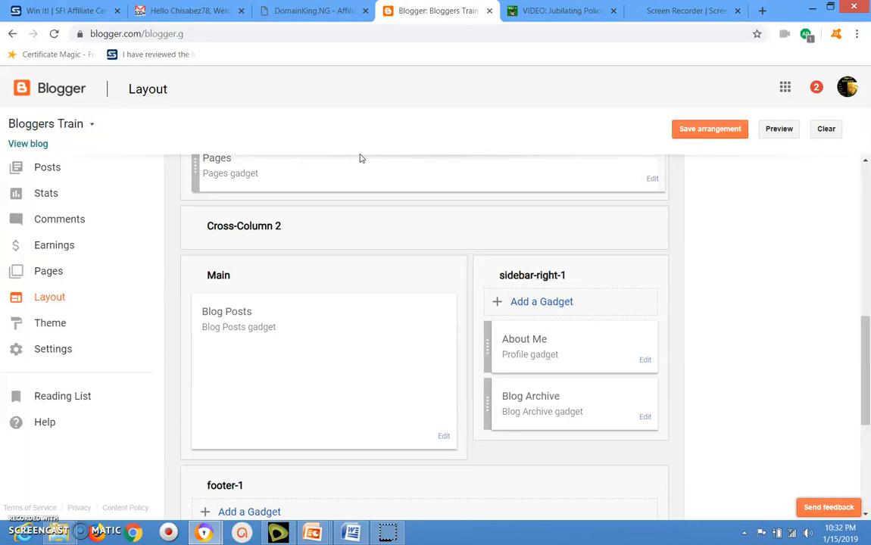
Step: On the DomainKing affiliates page, copy the HTML code of the 300 x 250 Hosting Plans banner
{"action": "left_click", "coordinate": [288, 9]}
{"action": "left_click", "coordinate": [280, 9]}
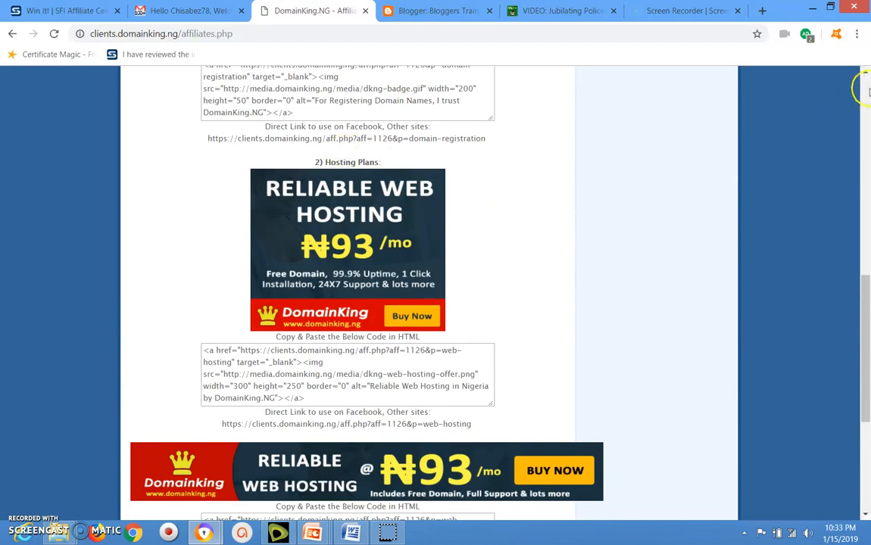
{"action": "scroll", "coordinate": [865, 76], "scroll_direction": "up", "scroll_amount": 5}
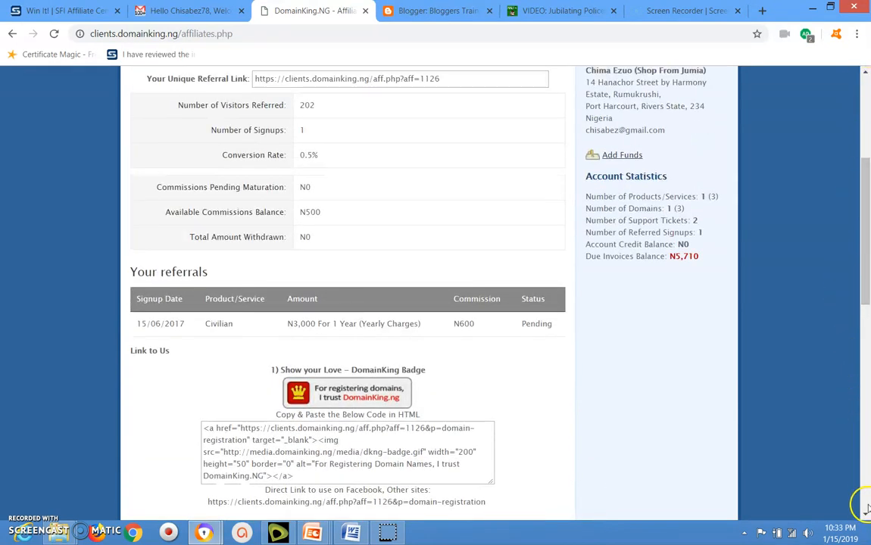
{"action": "scroll", "coordinate": [866, 513], "scroll_direction": "down", "scroll_amount": 4}
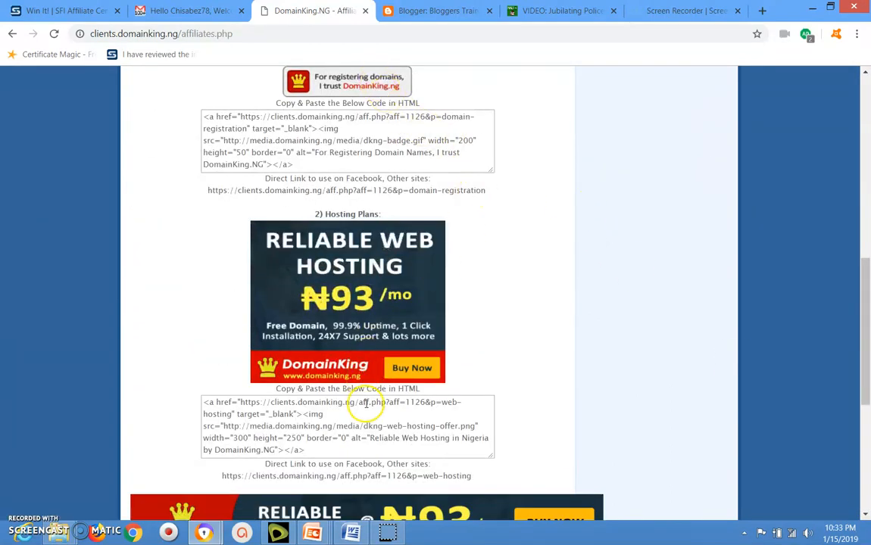
{"action": "left_click", "coordinate": [864, 515]}
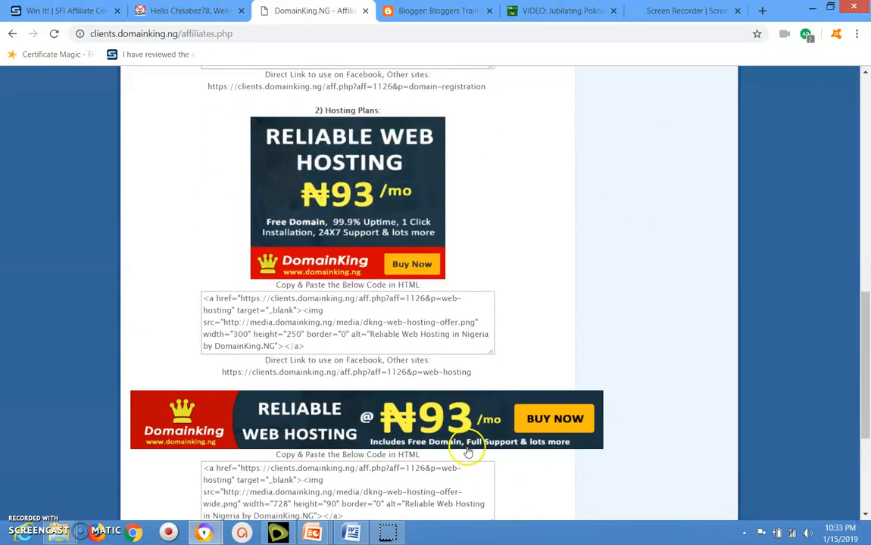
{"action": "left_click", "coordinate": [371, 303]}
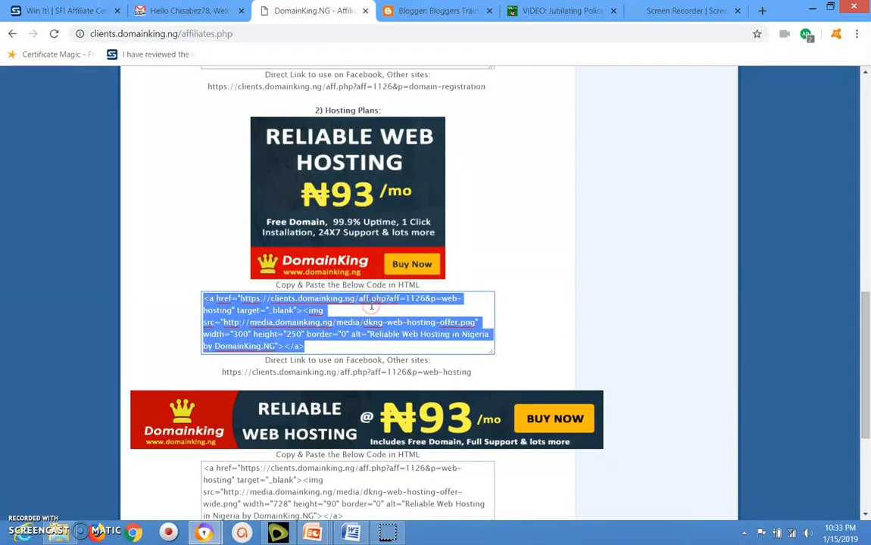
{"action": "right_click", "coordinate": [371, 305]}
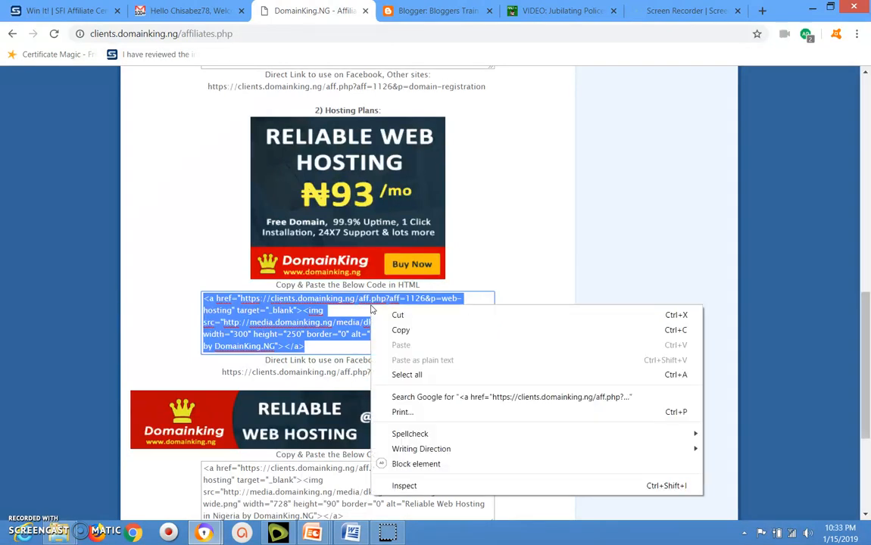
{"action": "left_click", "coordinate": [400, 330]}
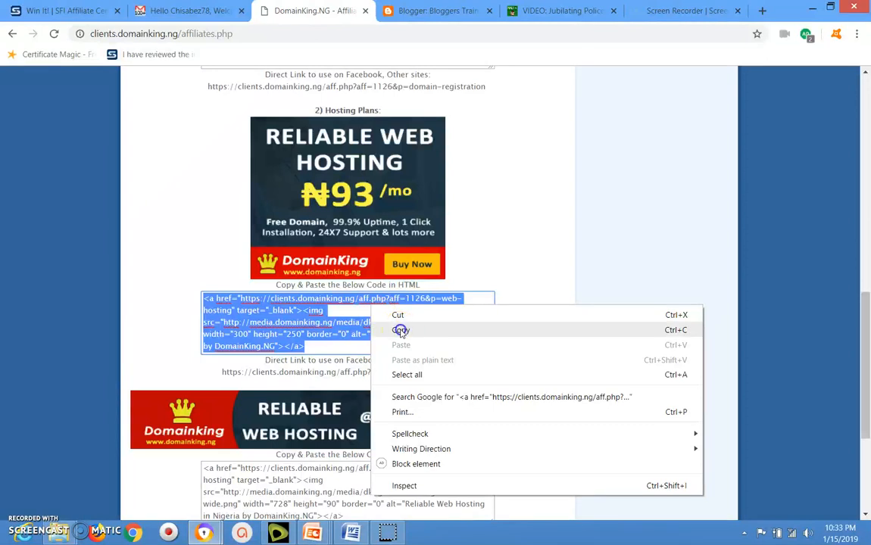
{"action": "left_click", "coordinate": [400, 330]}
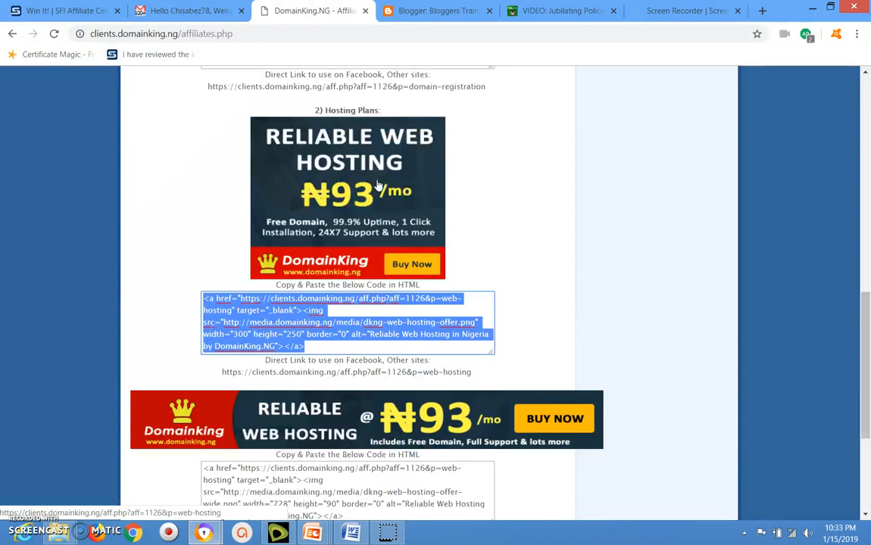
Step: Back in the Blogger layout, add an HTML/JavaScript gadget to sidebar-right-1
{"action": "left_click", "coordinate": [417, 10]}
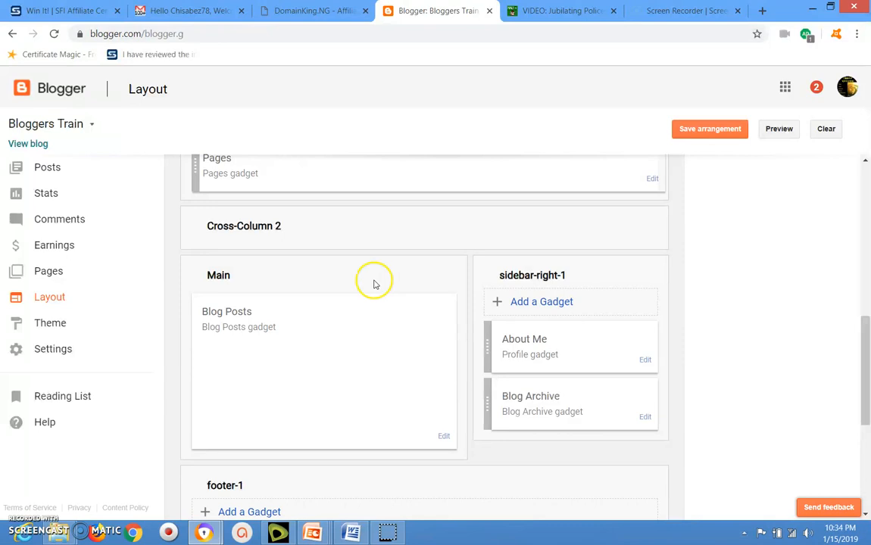
{"action": "left_click", "coordinate": [536, 302]}
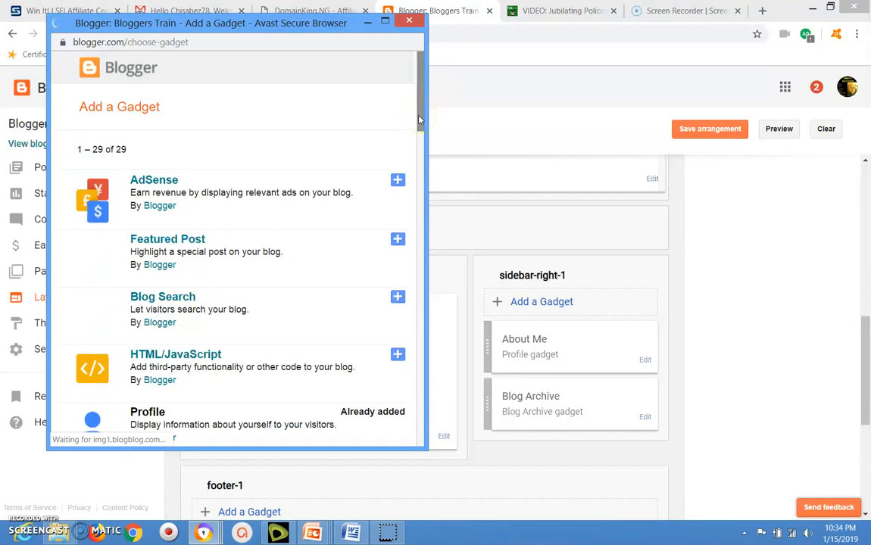
{"action": "left_click_drag", "start_coordinate": [420, 120], "coordinate": [419, 142]}
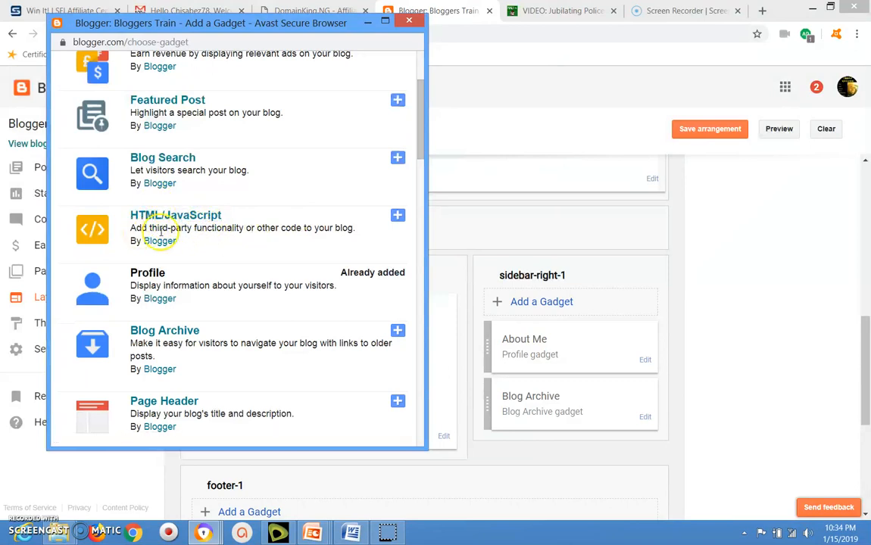
{"action": "left_click", "coordinate": [397, 217]}
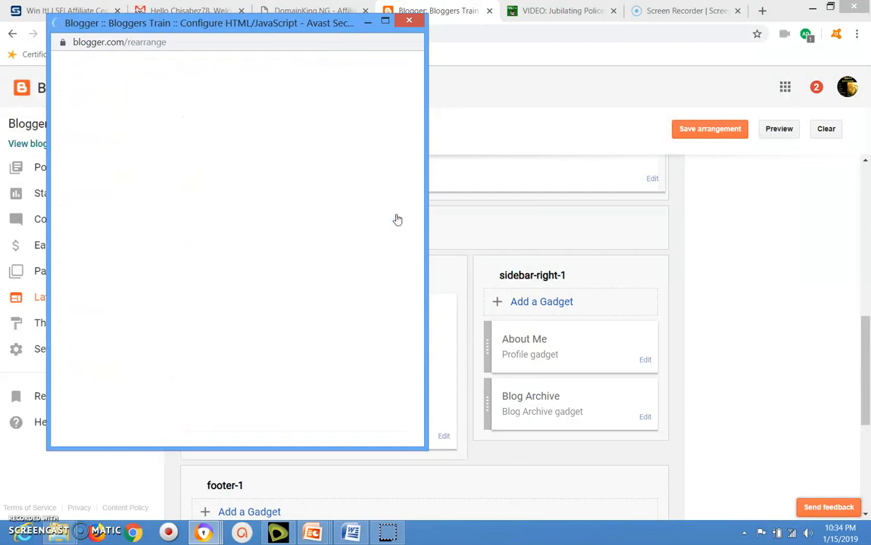
Step: Paste the banner code as the gadget's content, title it "Cheap Domain/Hosting", and save the gadget and the layout arrangement
{"action": "left_click", "coordinate": [241, 217]}
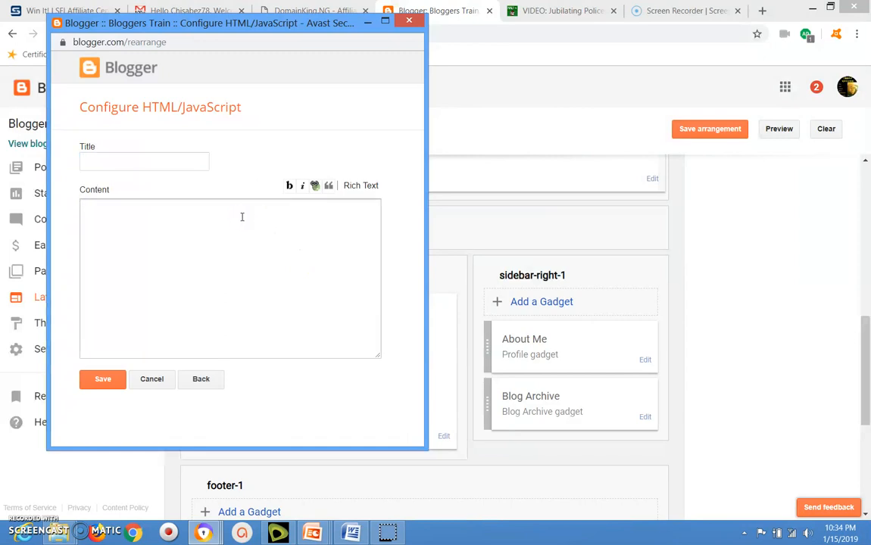
{"action": "key", "text": "ctrl+v"}
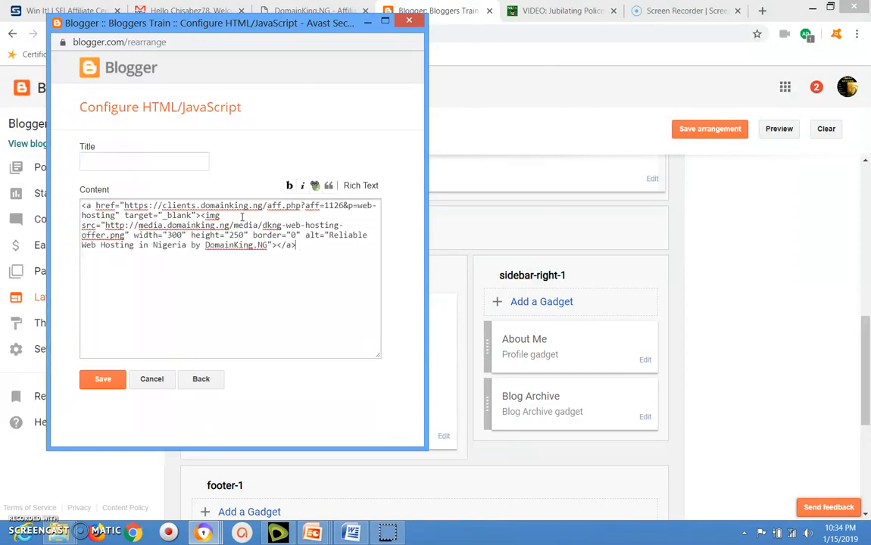
{"action": "left_click", "coordinate": [146, 162]}
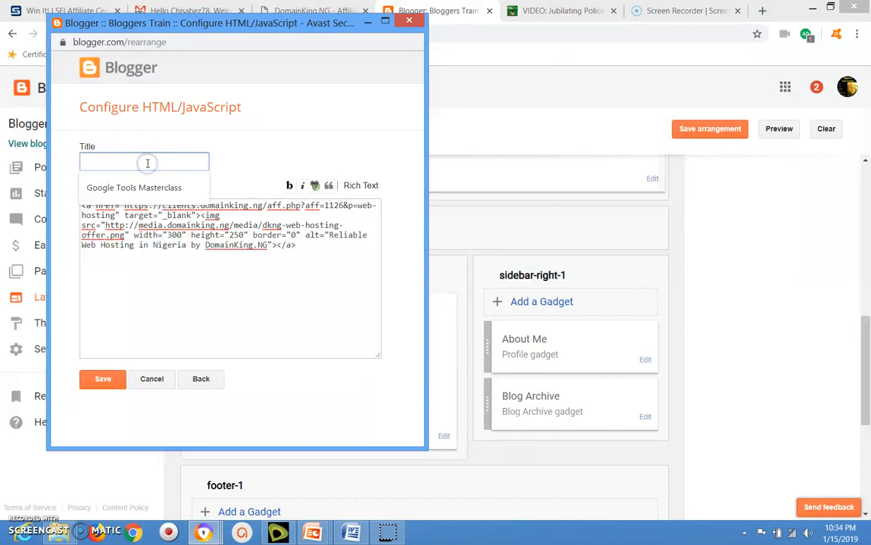
{"action": "type", "text": "Cheap "}
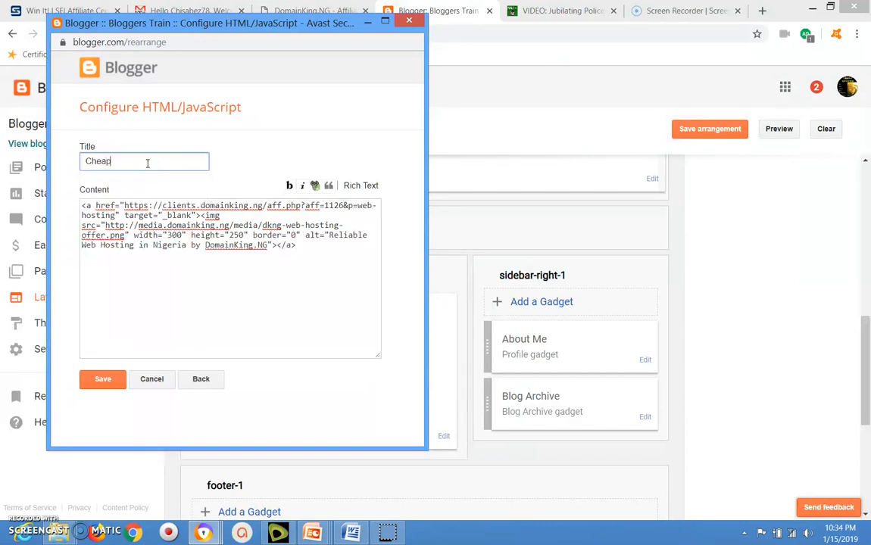
{"action": "type", "text": "Domain"}
{"action": "type", "text": "/Hosting"}
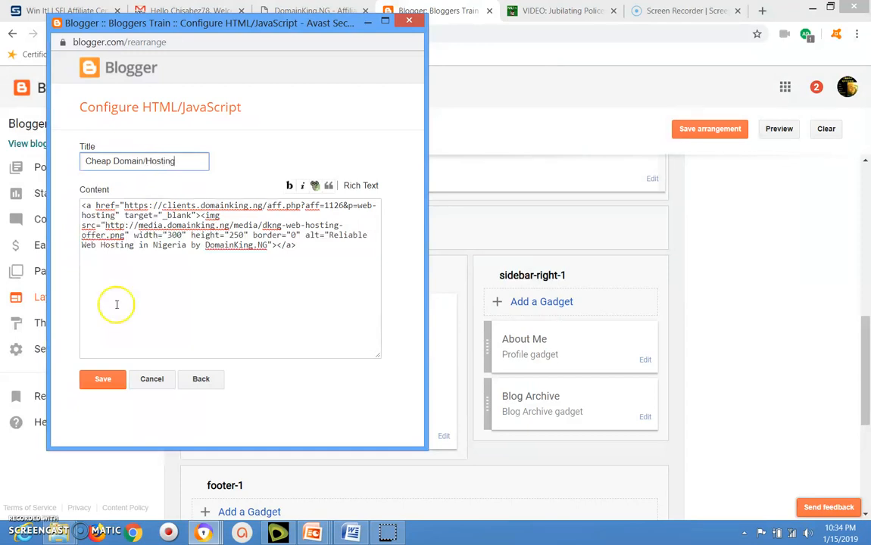
{"action": "left_click", "coordinate": [104, 381]}
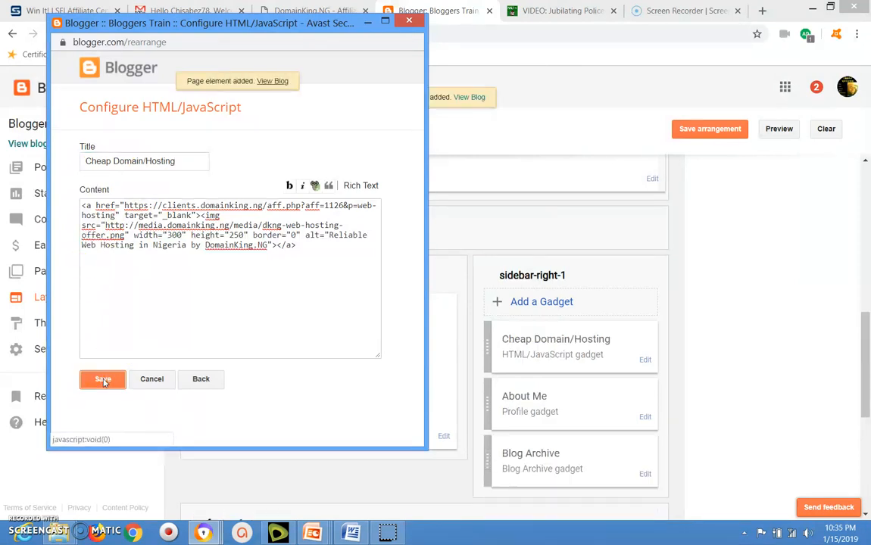
{"action": "left_click", "coordinate": [710, 130]}
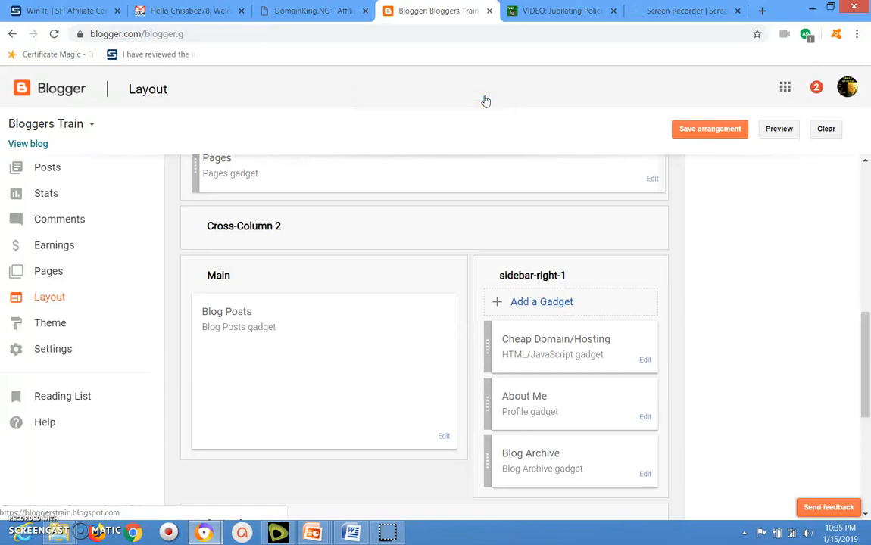
Step: View the live blog and check the Cheap Domain/Hosting banner in its sidebar
{"action": "left_click", "coordinate": [486, 100]}
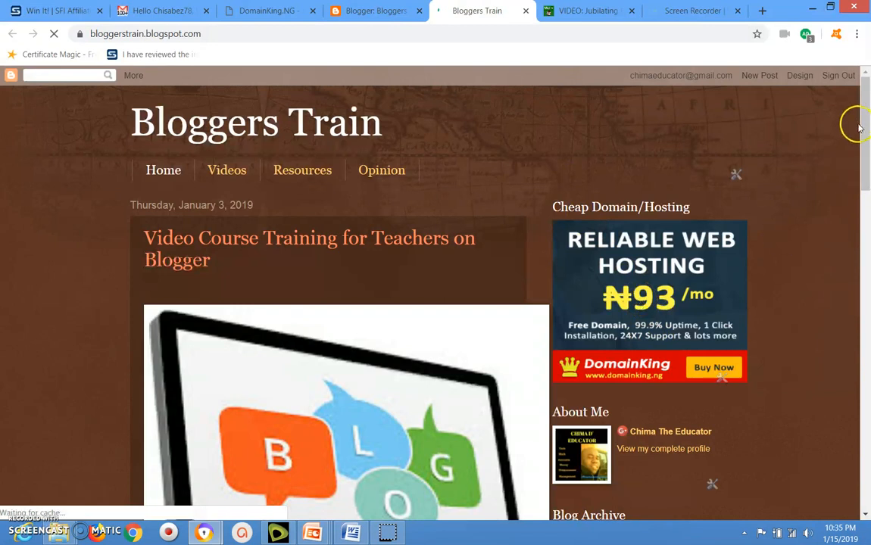
{"action": "left_click_drag", "start_coordinate": [867, 130], "coordinate": [867, 149]}
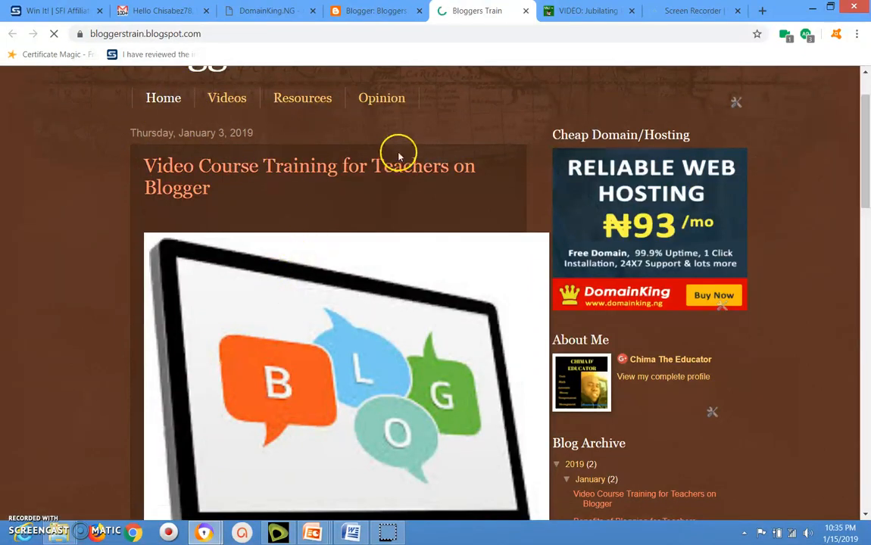
{"action": "left_click", "coordinate": [866, 75]}
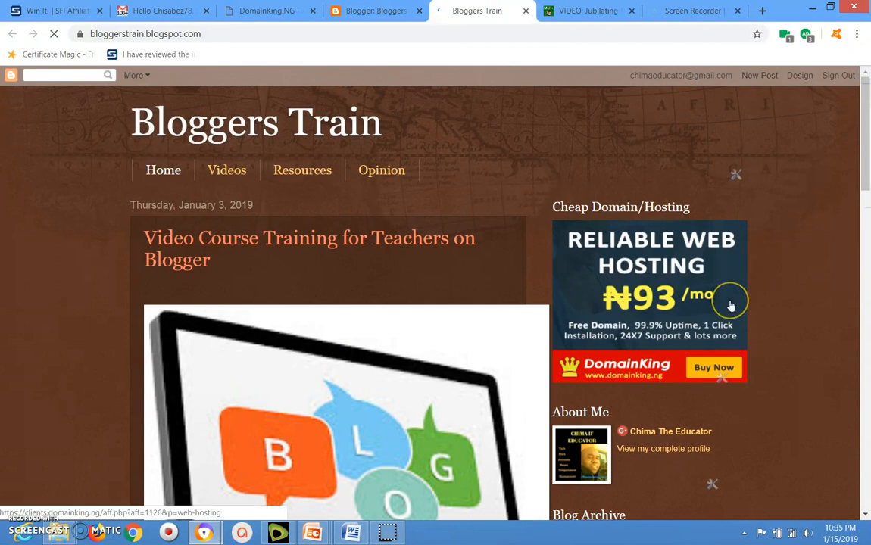
Step: Test the sidebar banner's affiliate link and look over the DomainKing web hosting page
{"action": "left_click", "coordinate": [620, 260]}
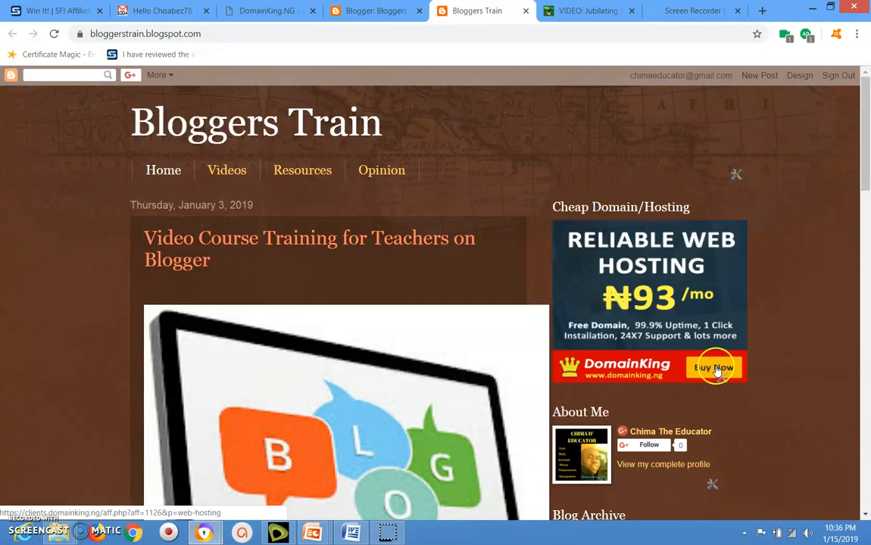
{"action": "left_click", "coordinate": [672, 323]}
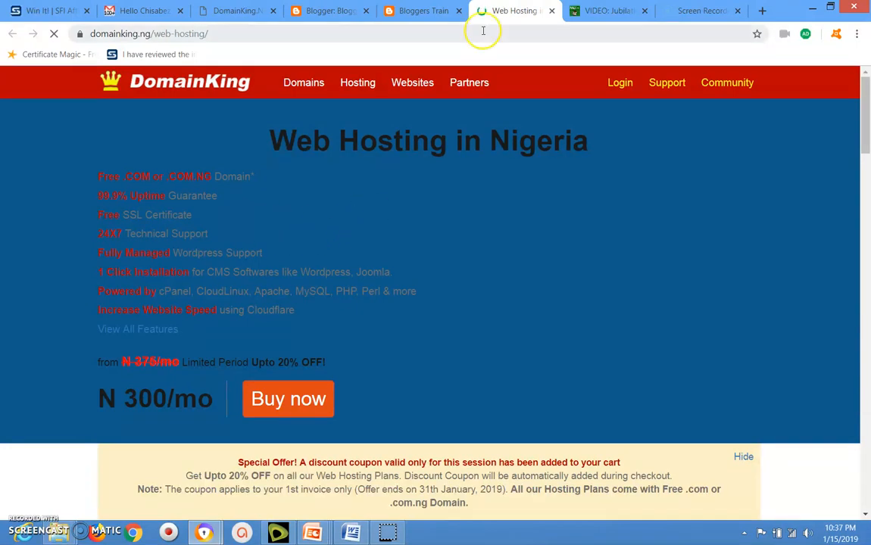
{"action": "mouse_move", "coordinate": [470, 83]}
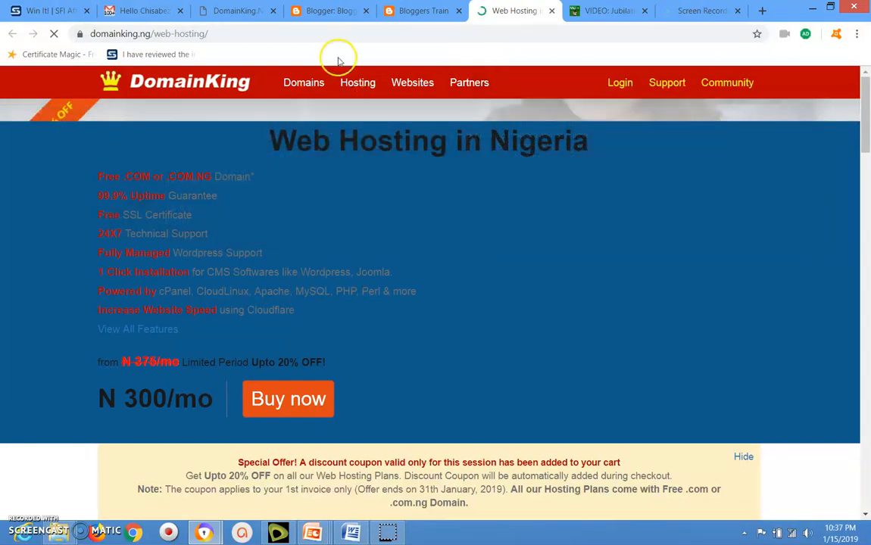
{"action": "mouse_move", "coordinate": [358, 83]}
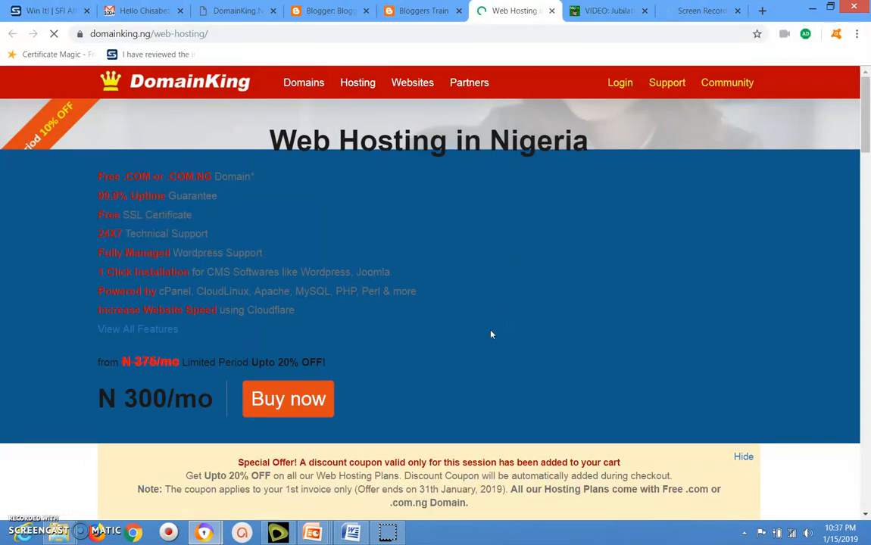
{"action": "left_click", "coordinate": [231, 357]}
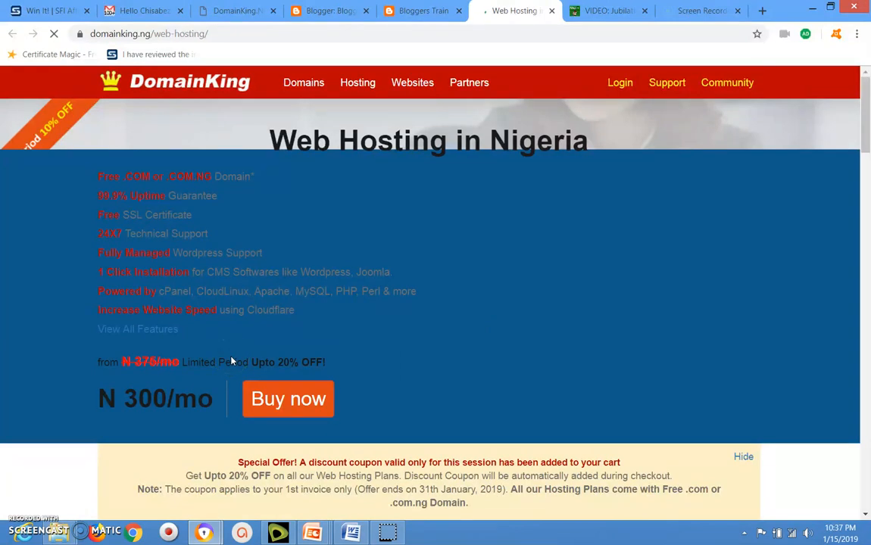